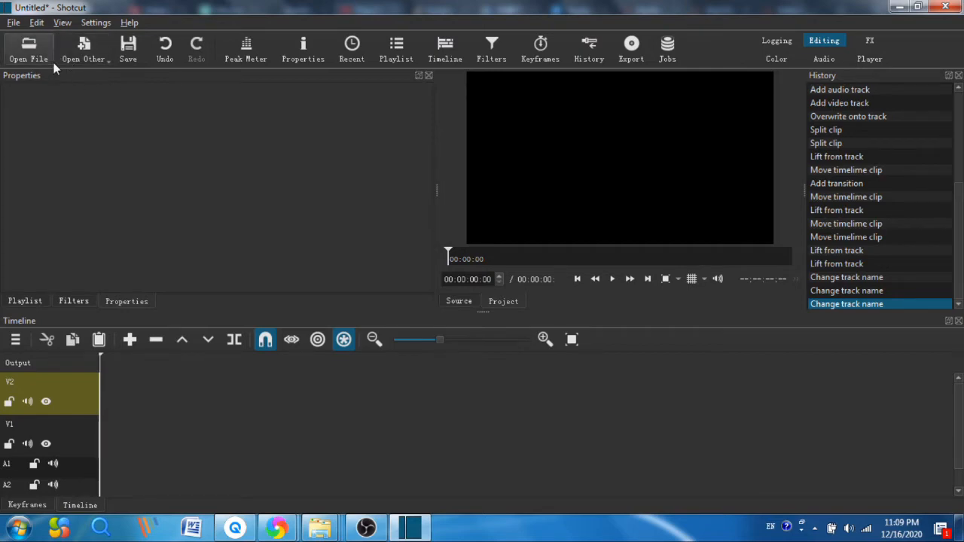
Open sunset.mp4 from the Desktop without converting it to an edit-friendly format, and pause its playback
{"action": "left_click", "coordinate": [30, 59]}
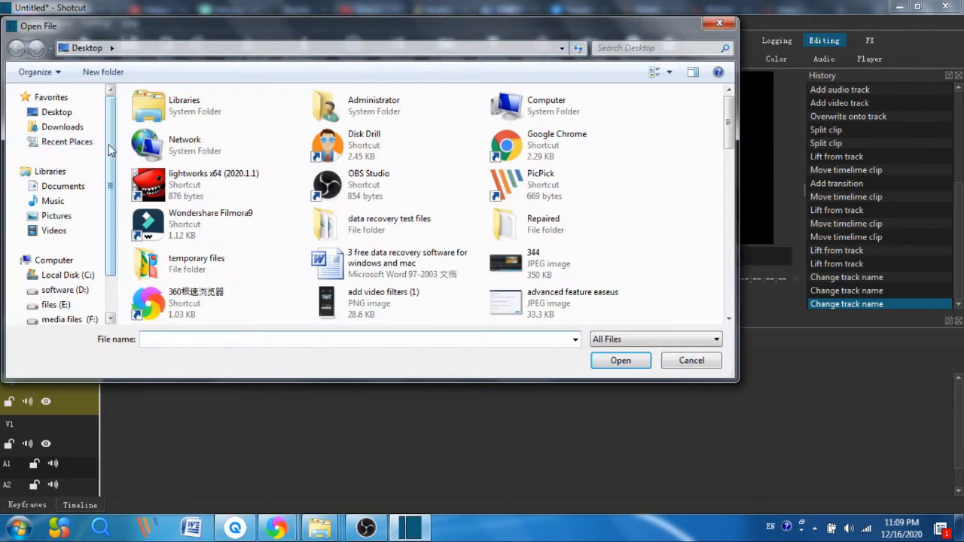
{"action": "left_click", "coordinate": [63, 128]}
{"action": "left_click", "coordinate": [55, 112]}
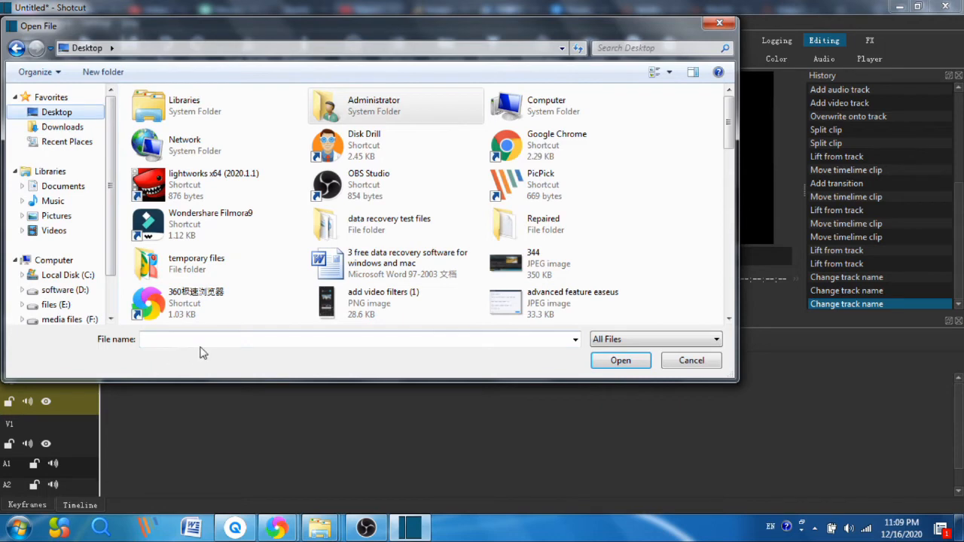
{"action": "type", "text": "sun"}
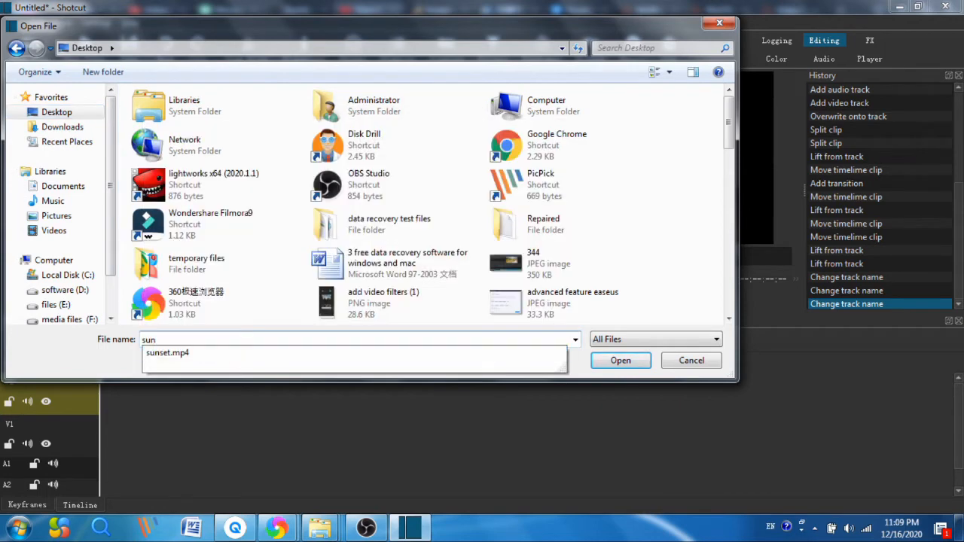
{"action": "left_click", "coordinate": [290, 353]}
{"action": "left_click", "coordinate": [620, 360]}
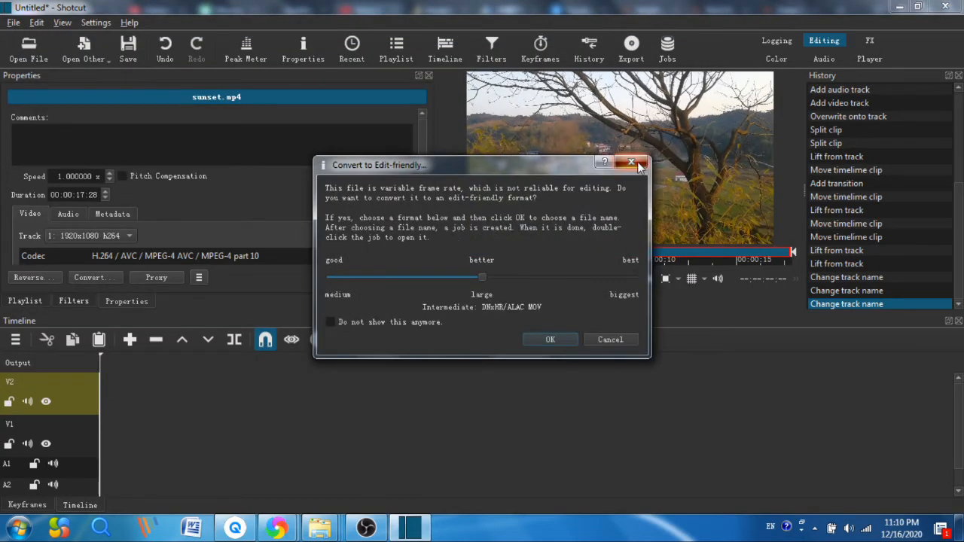
{"action": "left_click", "coordinate": [633, 163]}
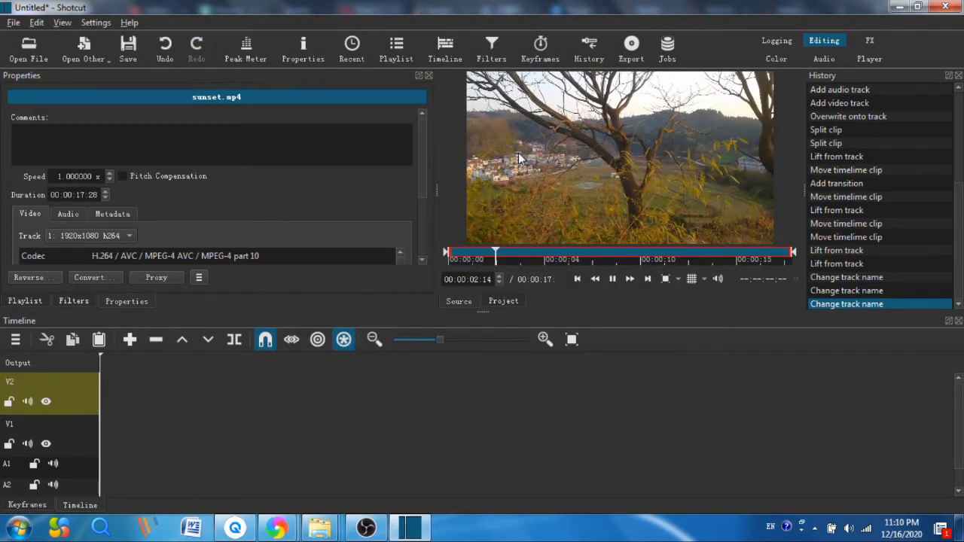
{"action": "left_click", "coordinate": [611, 278]}
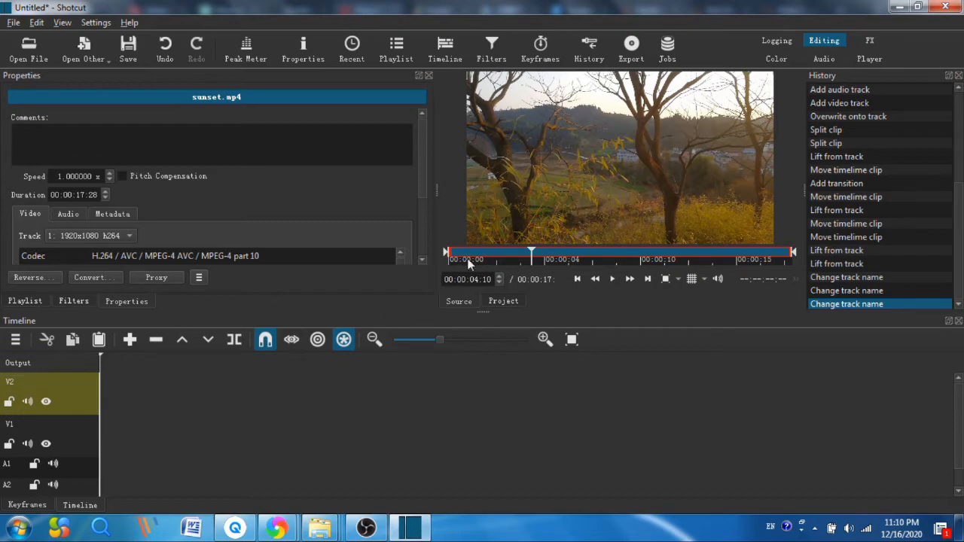
Place the sunset.mp4 clip at the start of video track V2 and select it
{"action": "left_click_drag", "start_coordinate": [527, 160], "coordinate": [105, 387]}
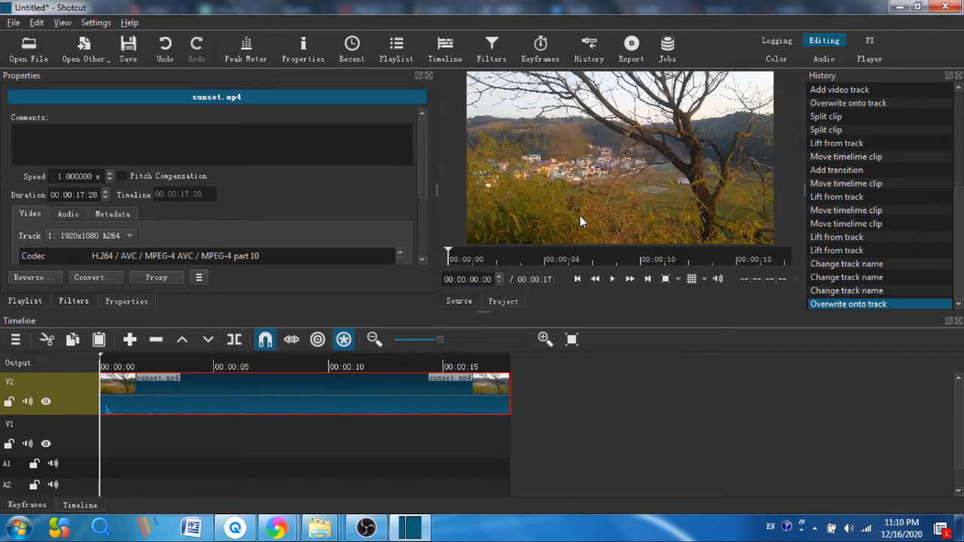
{"action": "right_click", "coordinate": [64, 422]}
{"action": "mouse_move", "coordinate": [183, 393]}
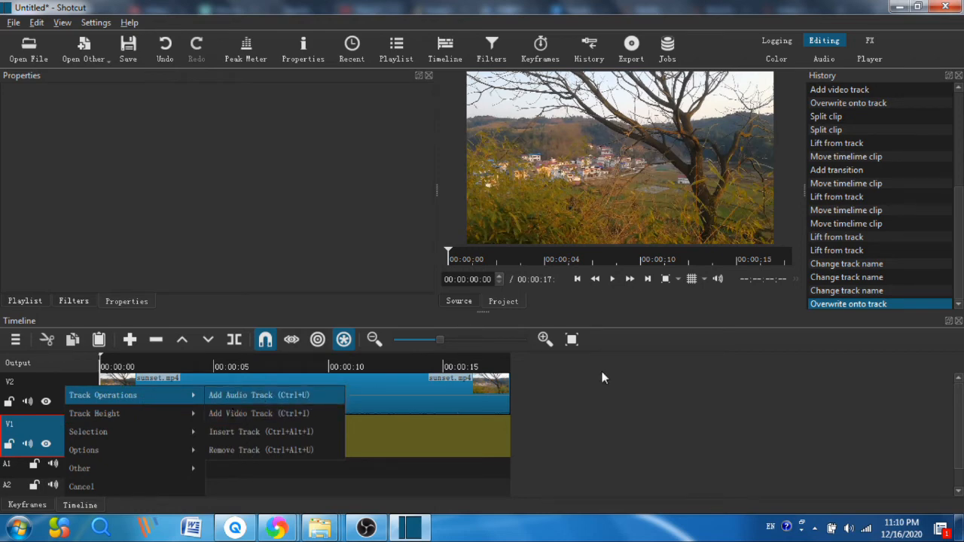
{"action": "left_click", "coordinate": [597, 395]}
{"action": "left_click", "coordinate": [311, 391]}
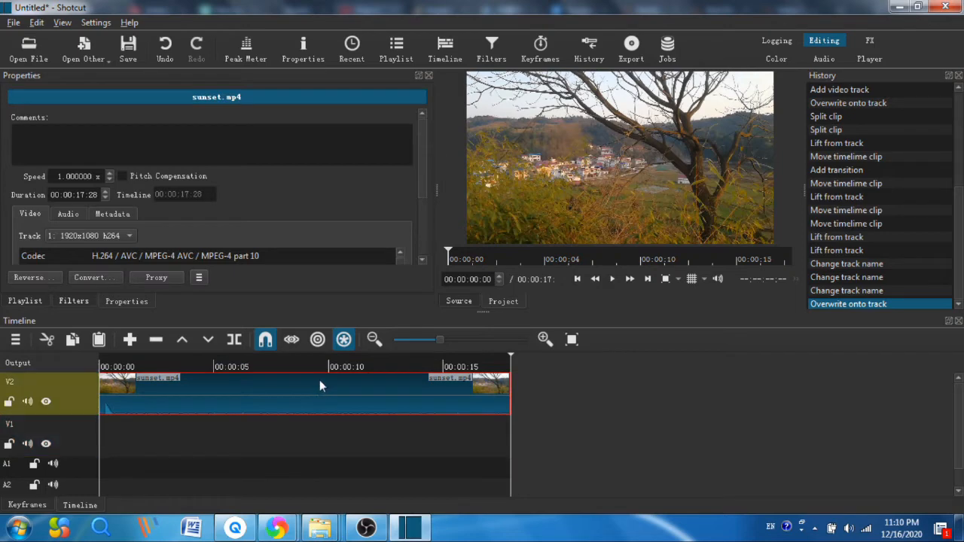
Split the sunset.mp4 clip on track V2 at 00:00:13:10
{"action": "left_click", "coordinate": [455, 340]}
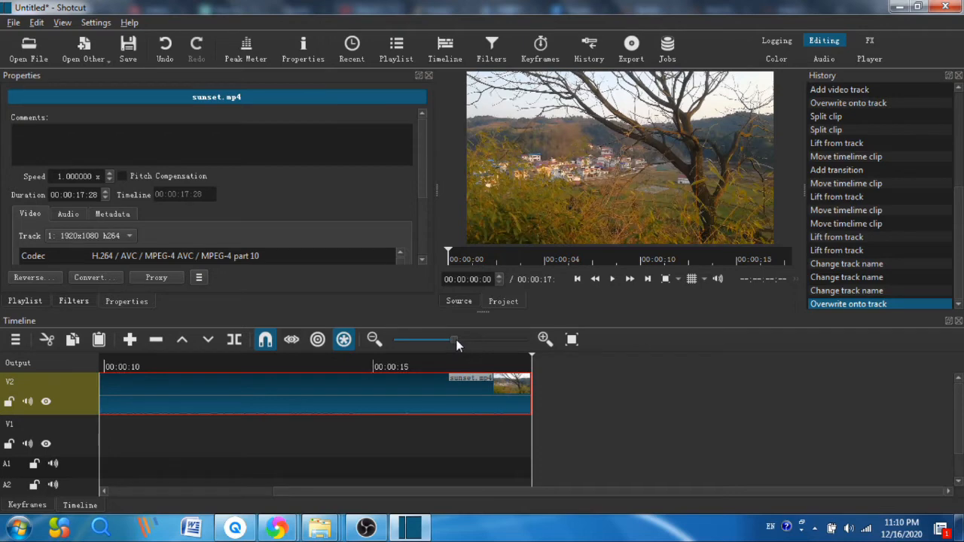
{"action": "left_click_drag", "start_coordinate": [472, 339], "coordinate": [474, 340]}
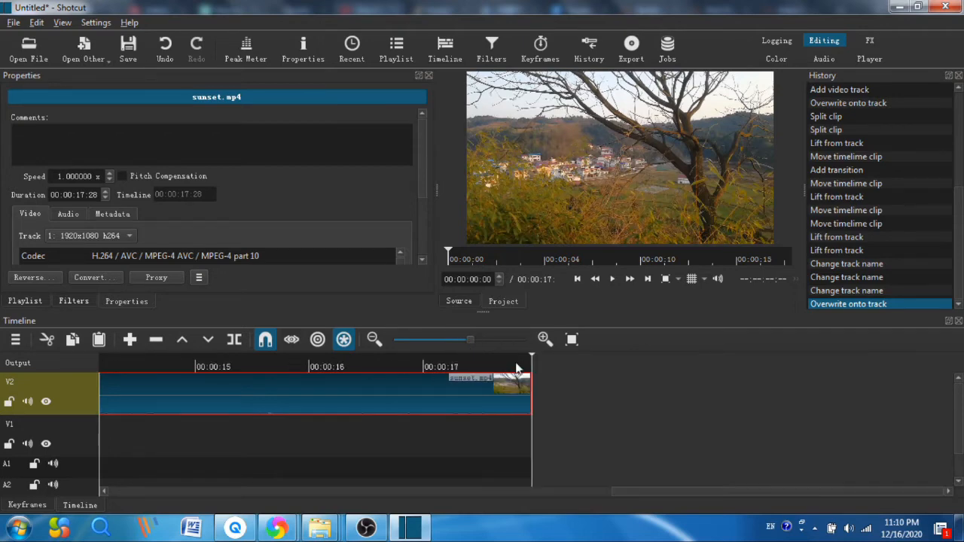
{"action": "left_click_drag", "start_coordinate": [532, 357], "coordinate": [352, 364]}
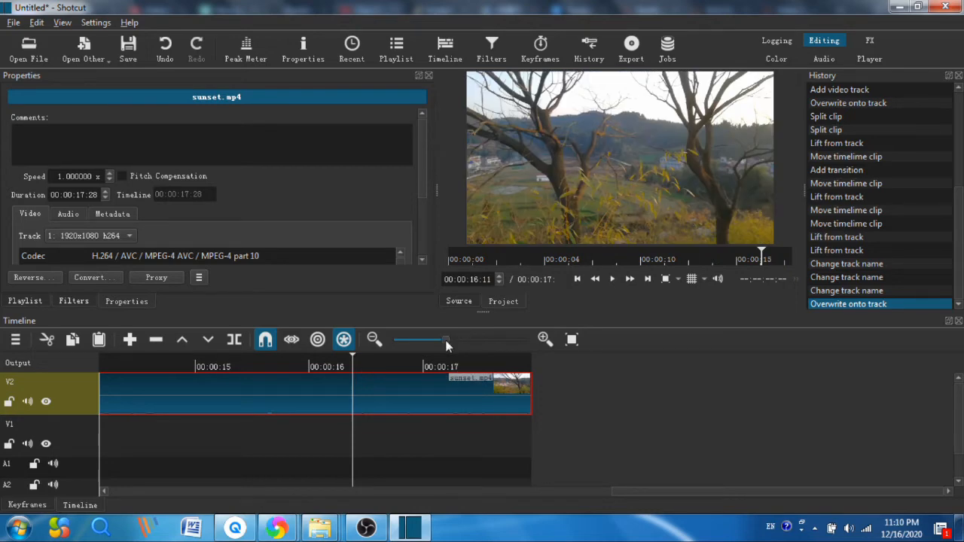
{"action": "left_click_drag", "start_coordinate": [472, 340], "coordinate": [440, 343]}
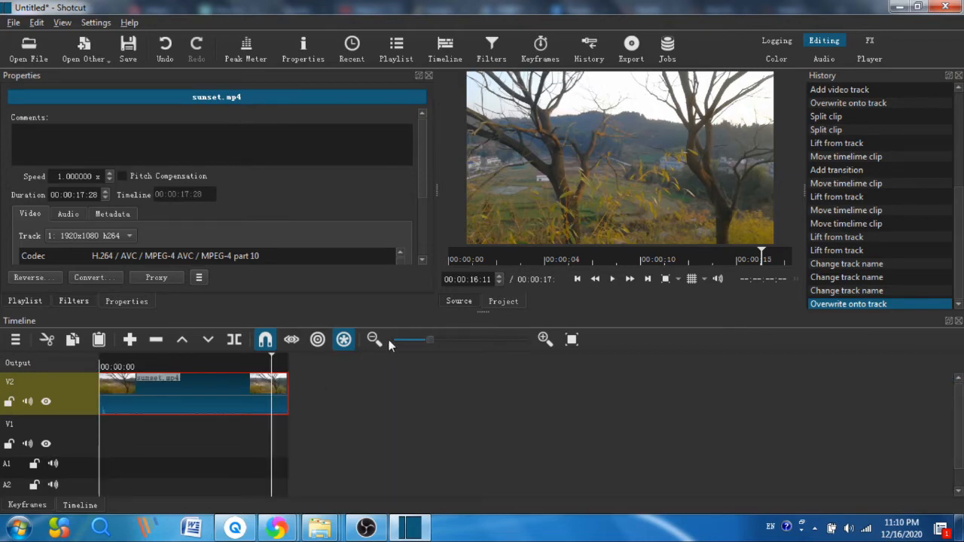
{"action": "left_click_drag", "start_coordinate": [427, 342], "coordinate": [459, 339]}
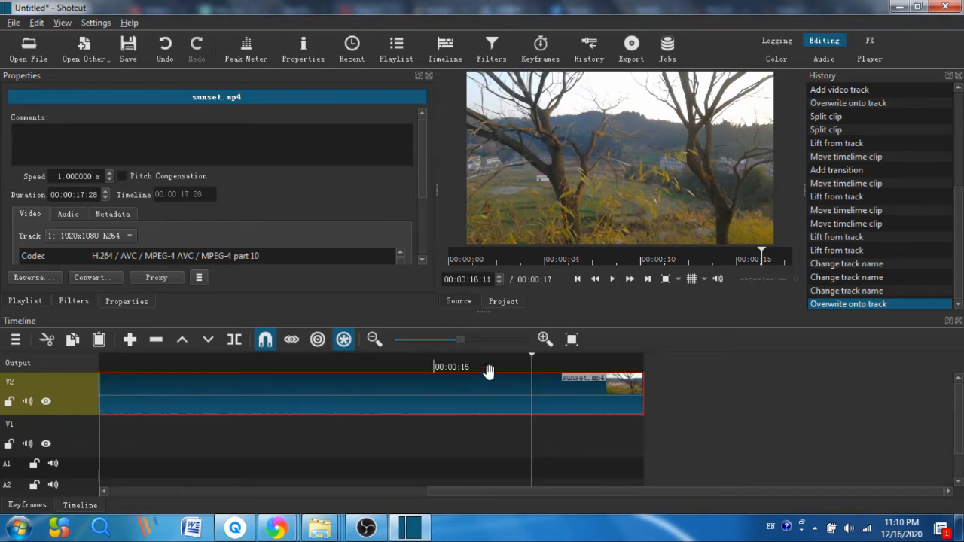
{"action": "left_click_drag", "start_coordinate": [531, 355], "coordinate": [211, 381]}
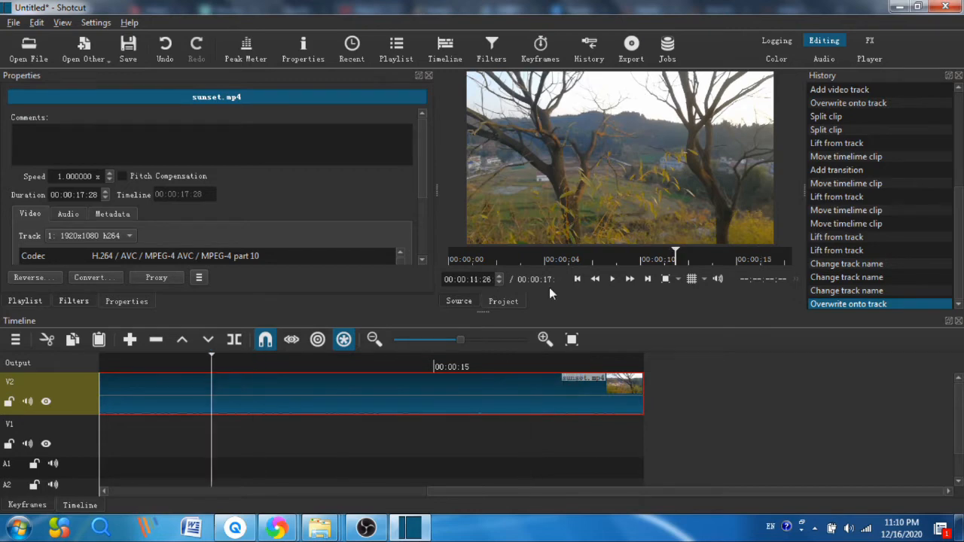
{"action": "left_click", "coordinate": [611, 279]}
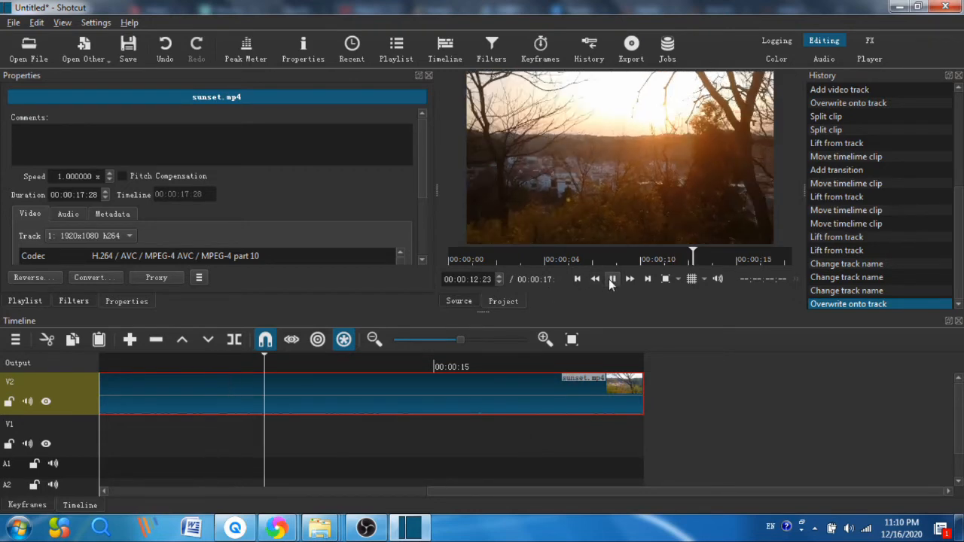
{"action": "left_click", "coordinate": [610, 280]}
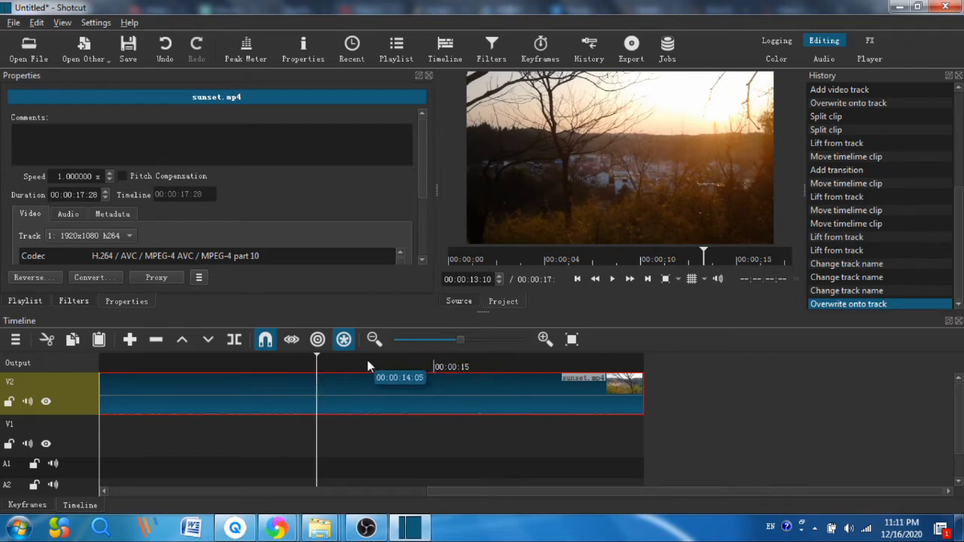
{"action": "right_click", "coordinate": [335, 389]}
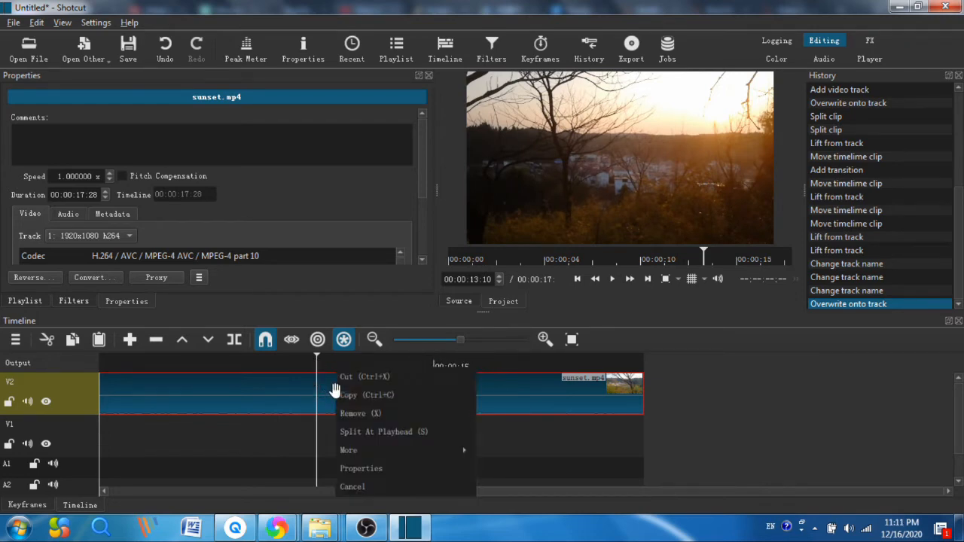
{"action": "left_click", "coordinate": [368, 432]}
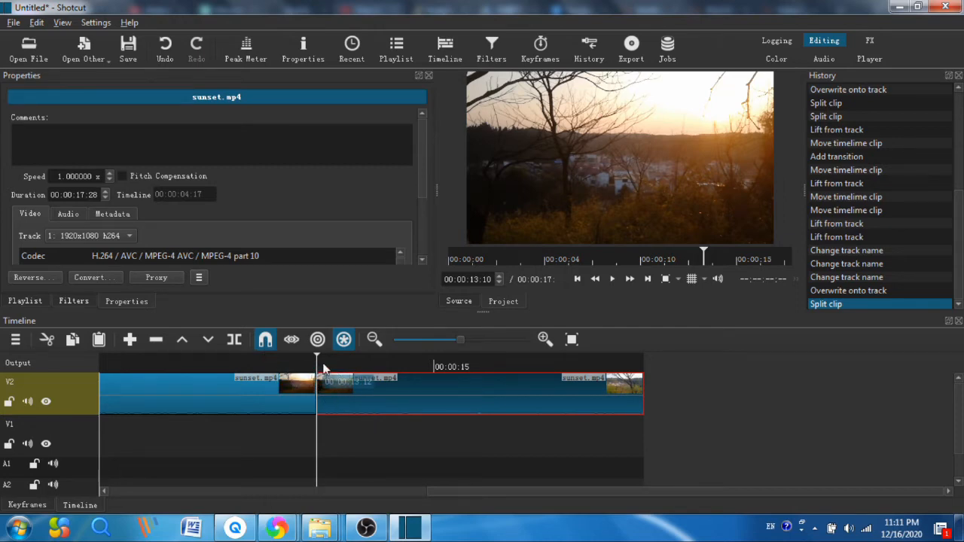
Split the sunset.mp4 footage on V2 again at 00:00:14:24 and at 00:00:07:06
{"action": "left_click_drag", "start_coordinate": [317, 360], "coordinate": [418, 368]}
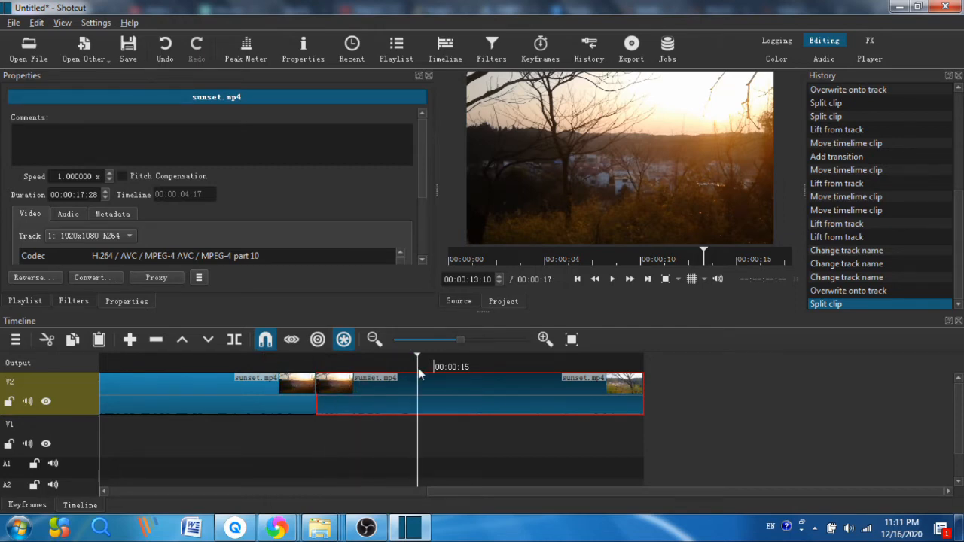
{"action": "left_click", "coordinate": [239, 341]}
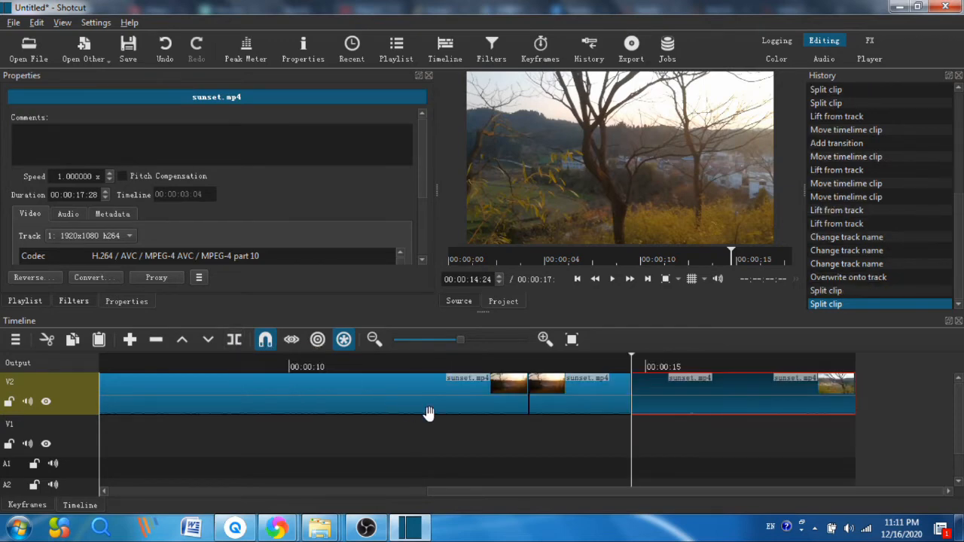
{"action": "left_click_drag", "start_coordinate": [453, 341], "coordinate": [445, 341]}
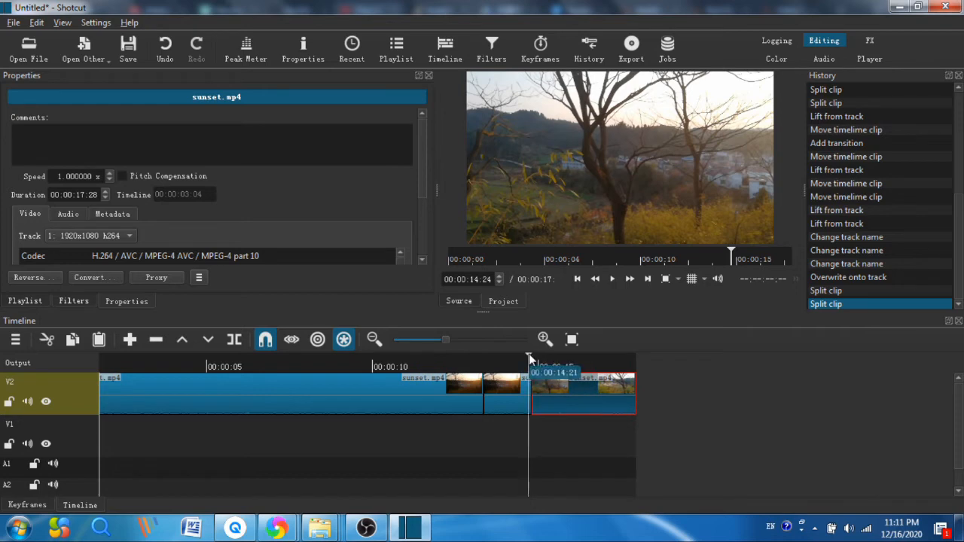
{"action": "left_click_drag", "start_coordinate": [530, 353], "coordinate": [281, 373]}
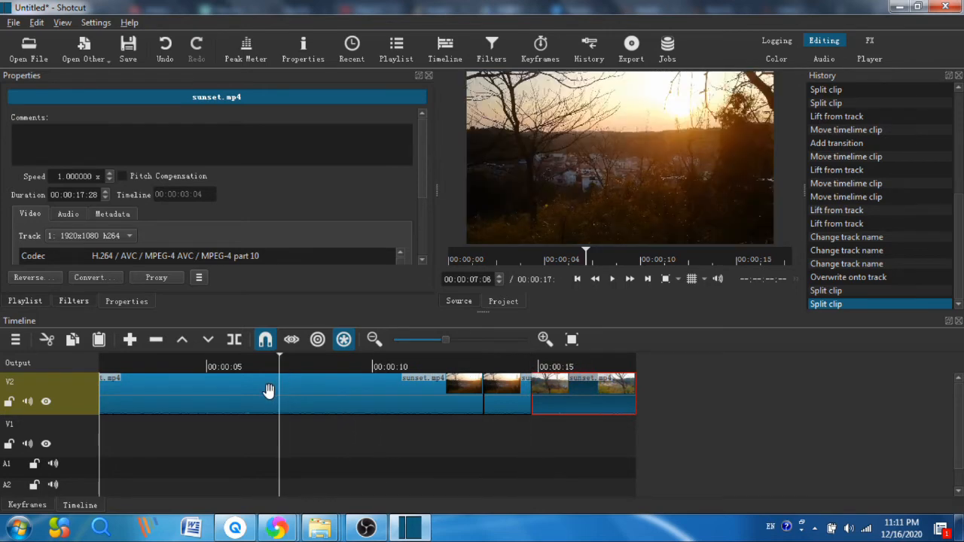
{"action": "left_click", "coordinate": [271, 397]}
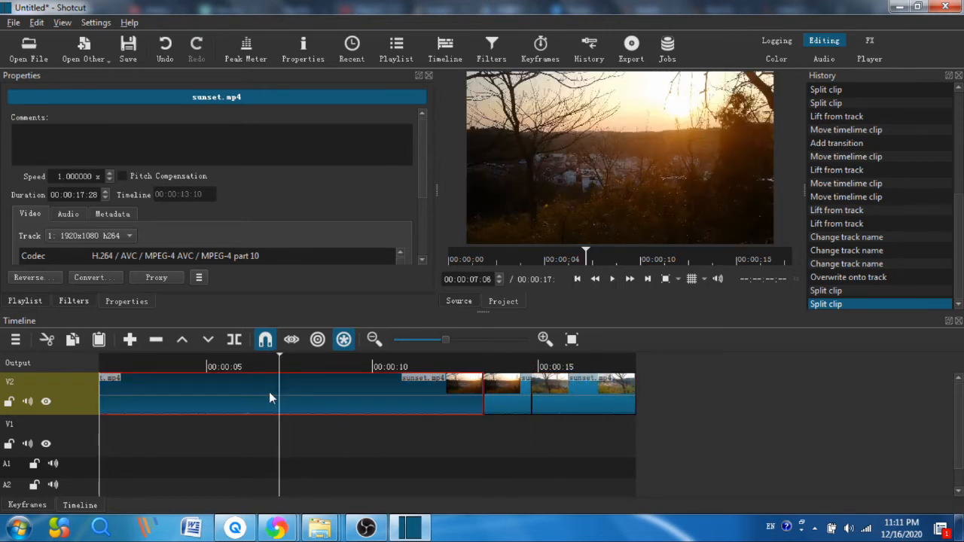
{"action": "key", "text": "s"}
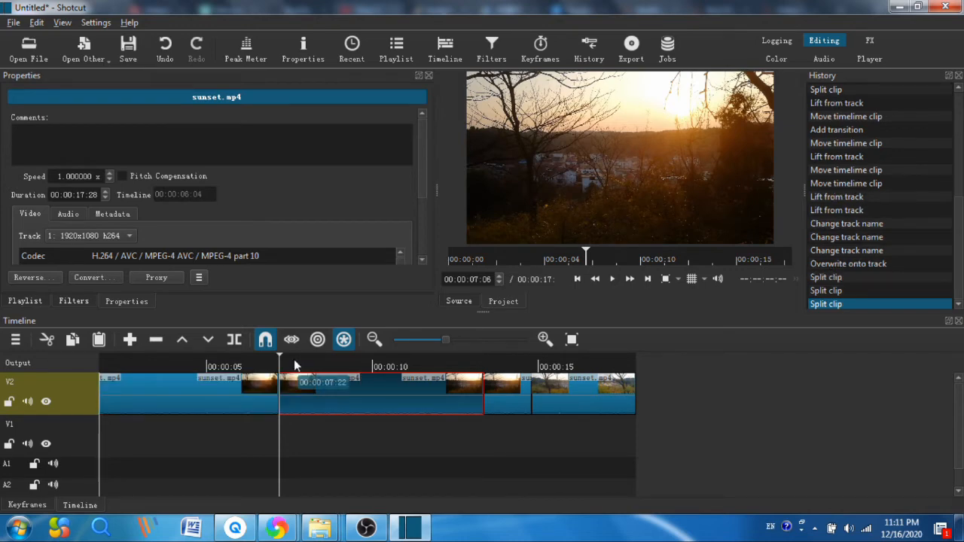
Remove the first sunset.mp4 segment from track V2 so the following segments close up, and undo the removal
{"action": "left_click_drag", "start_coordinate": [280, 359], "coordinate": [197, 358]}
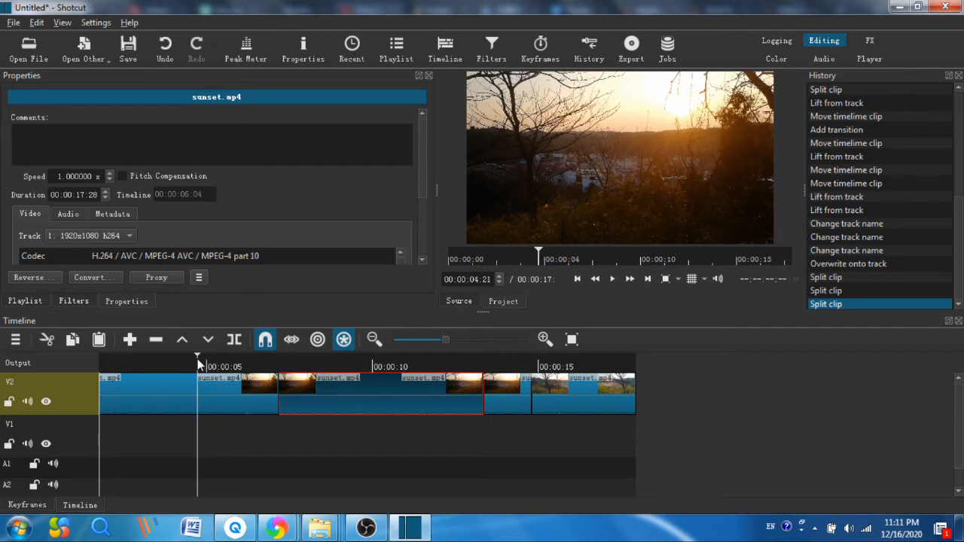
{"action": "left_click", "coordinate": [169, 403]}
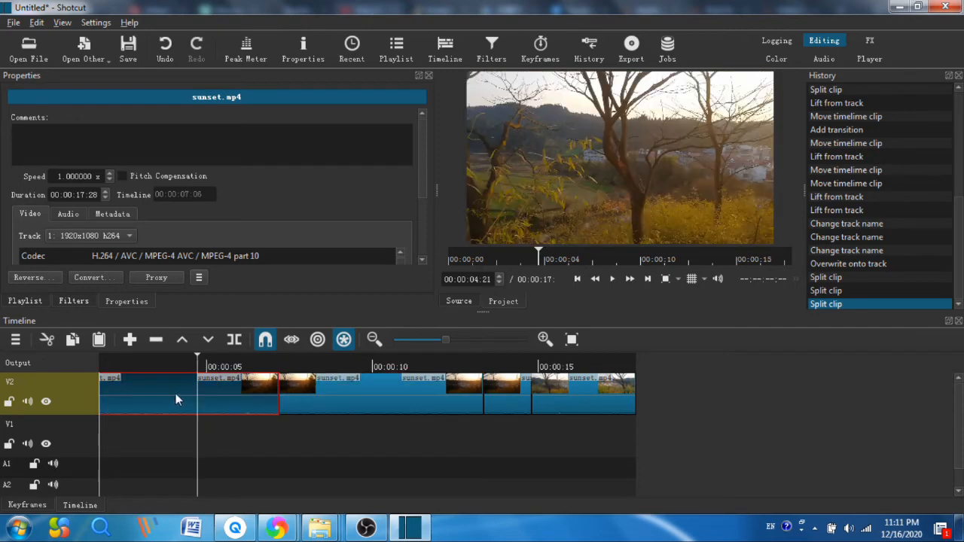
{"action": "right_click", "coordinate": [175, 400]}
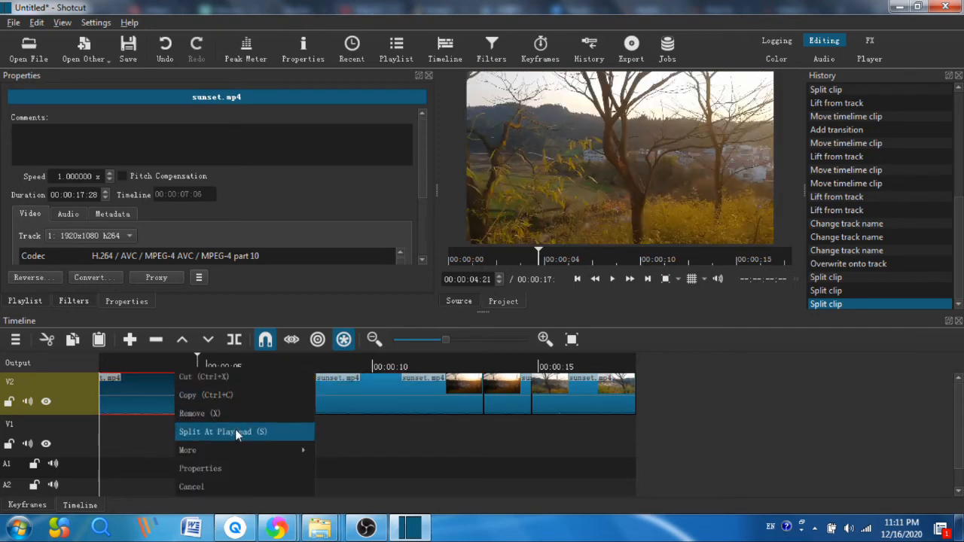
{"action": "left_click", "coordinate": [208, 416]}
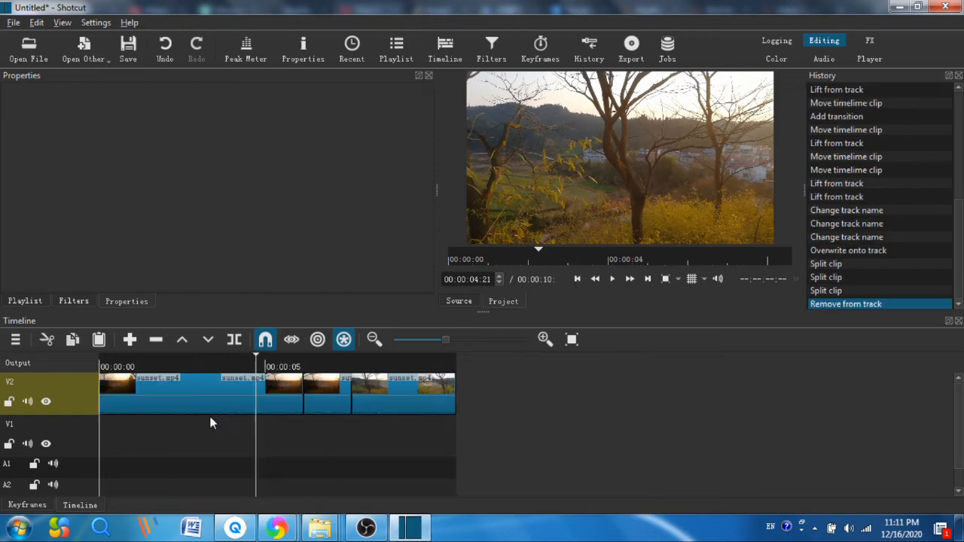
{"action": "key", "text": "ctrl+z"}
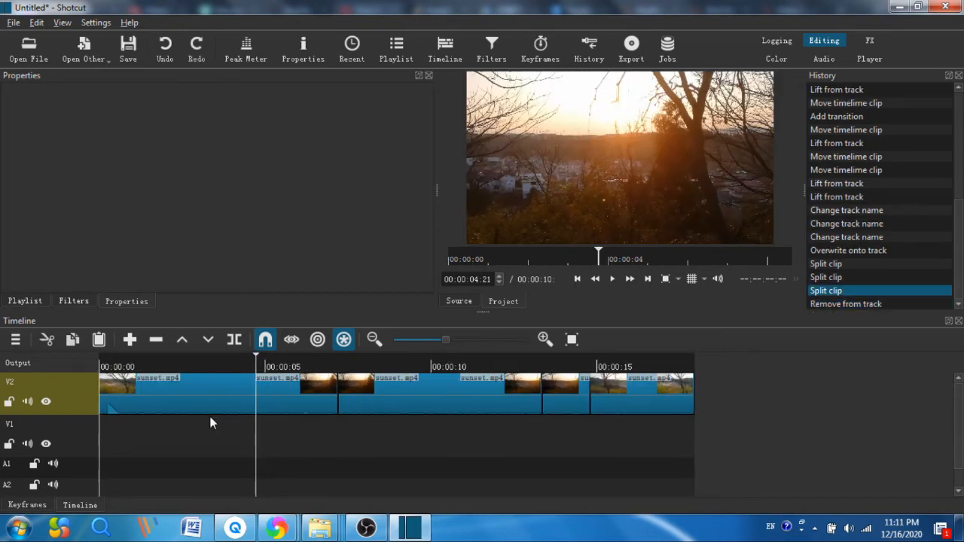
Lift the first sunset.mp4 segment from track V2 so that its gap stays, and undo the lift
{"action": "left_click", "coordinate": [191, 405]}
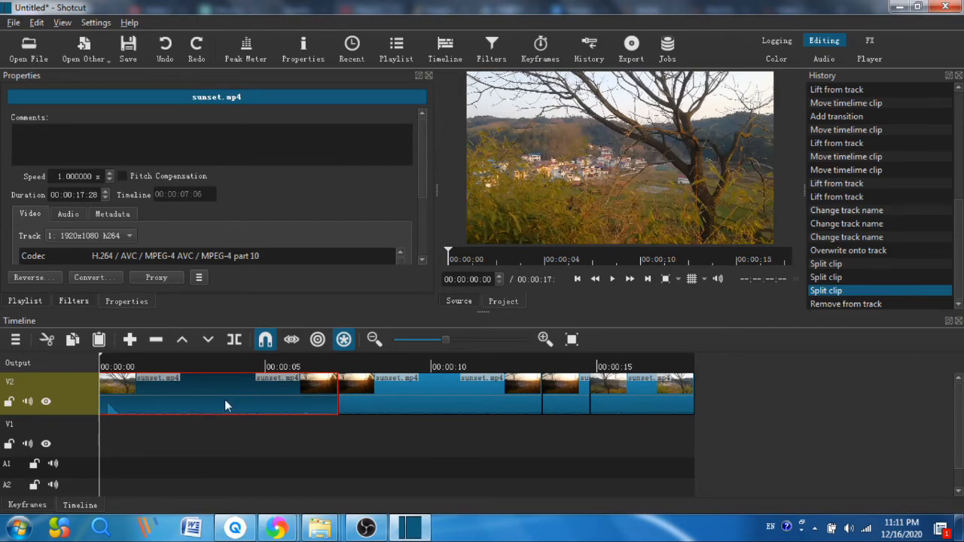
{"action": "key", "text": "z"}
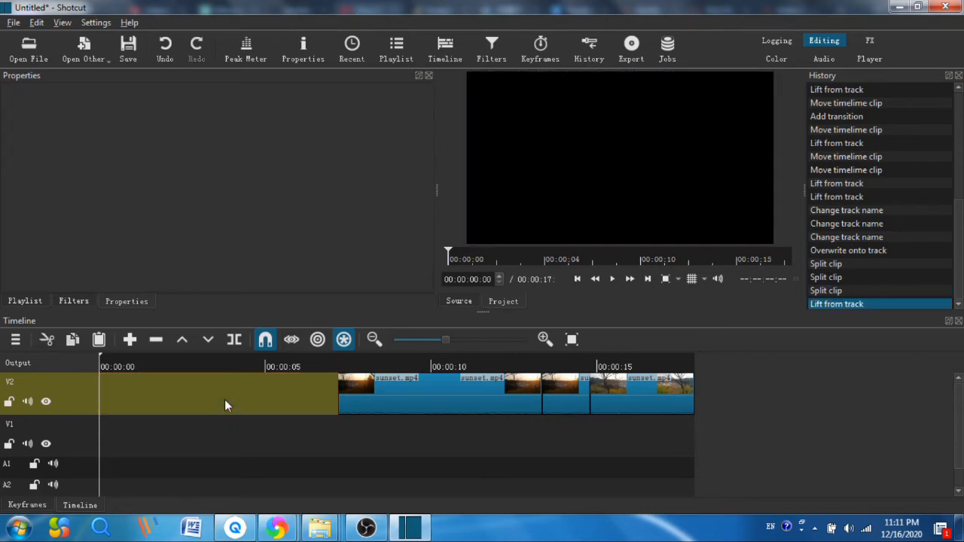
{"action": "left_click", "coordinate": [224, 405]}
{"action": "key", "text": "ctrl+z"}
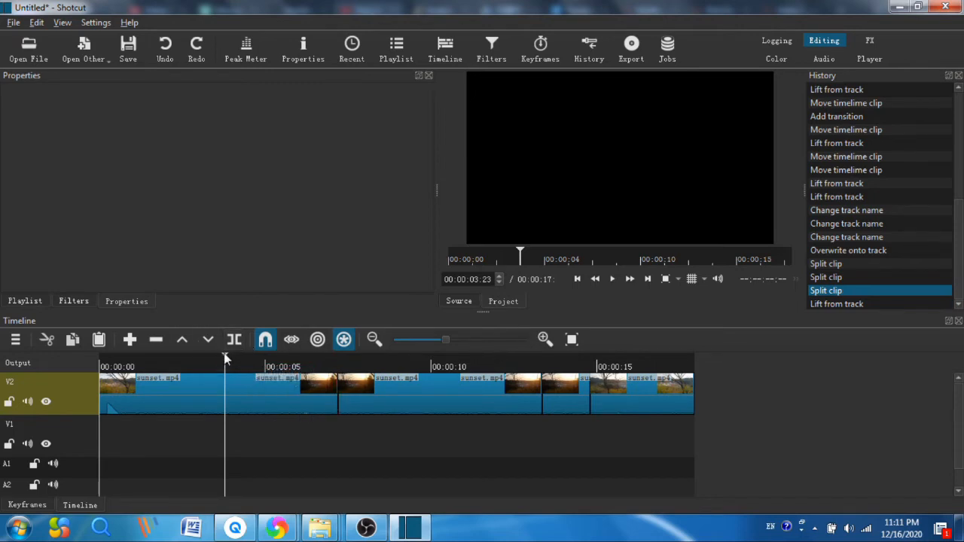
Import the Find Your Way Beat MP3 from the free music folder on drive E:
{"action": "left_click_drag", "start_coordinate": [224, 353], "coordinate": [200, 354]}
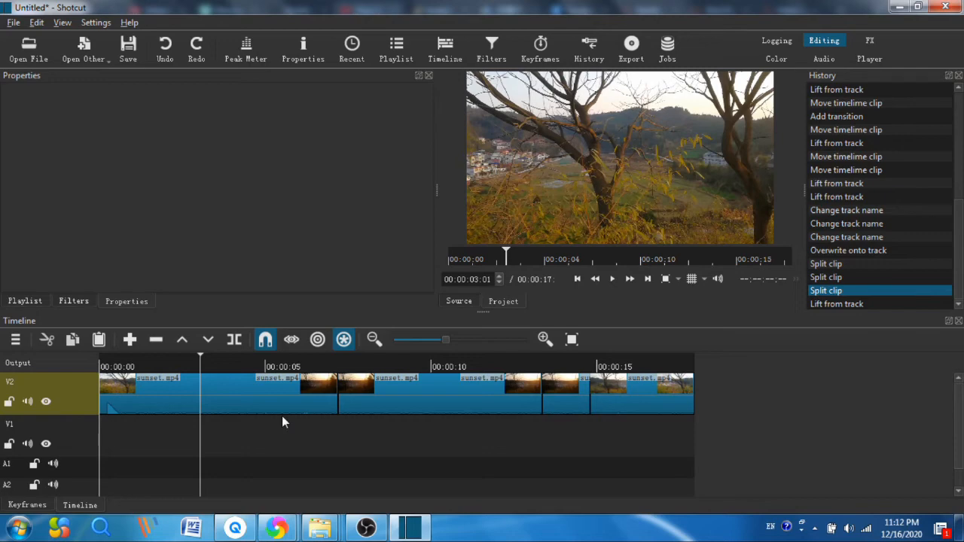
{"action": "left_click", "coordinate": [27, 47]}
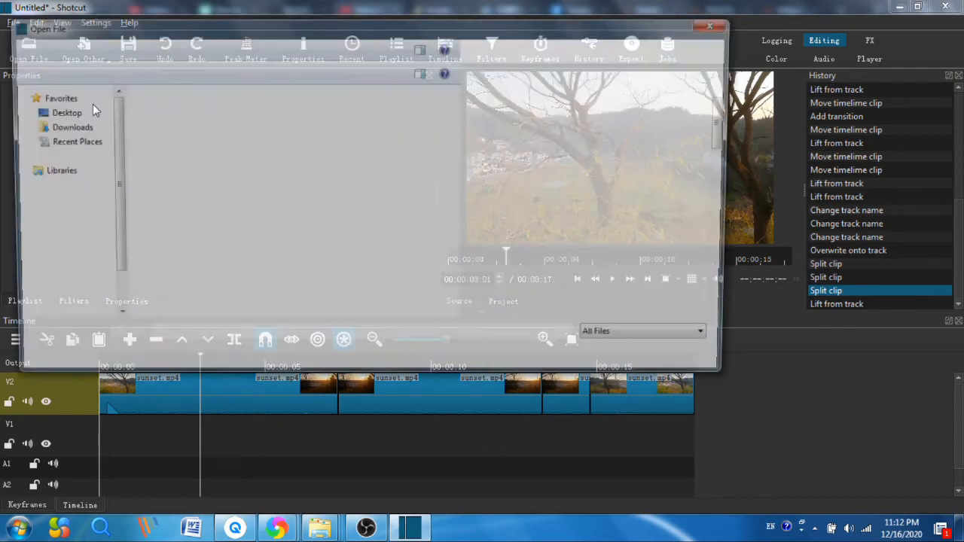
{"action": "left_click", "coordinate": [55, 305]}
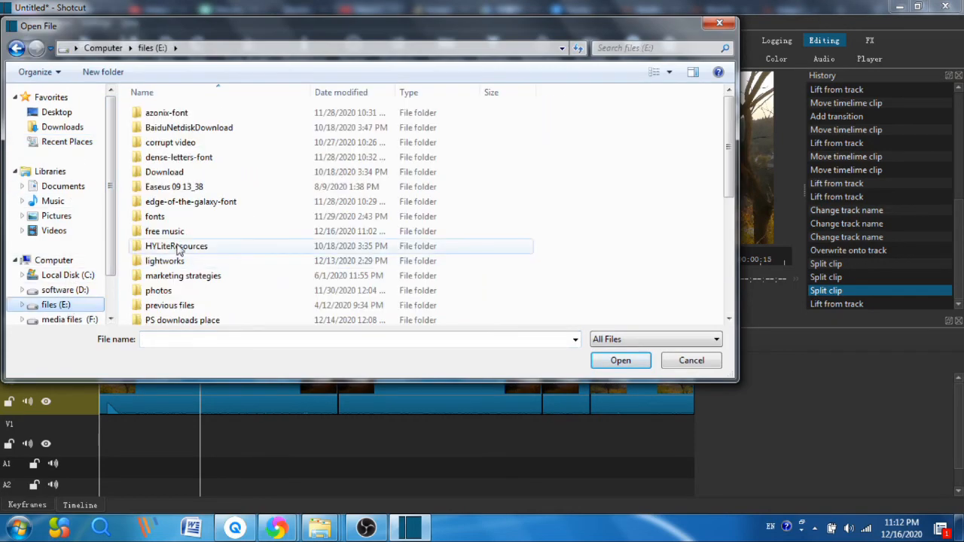
{"action": "double_click", "coordinate": [168, 231]}
{"action": "double_click", "coordinate": [211, 116]}
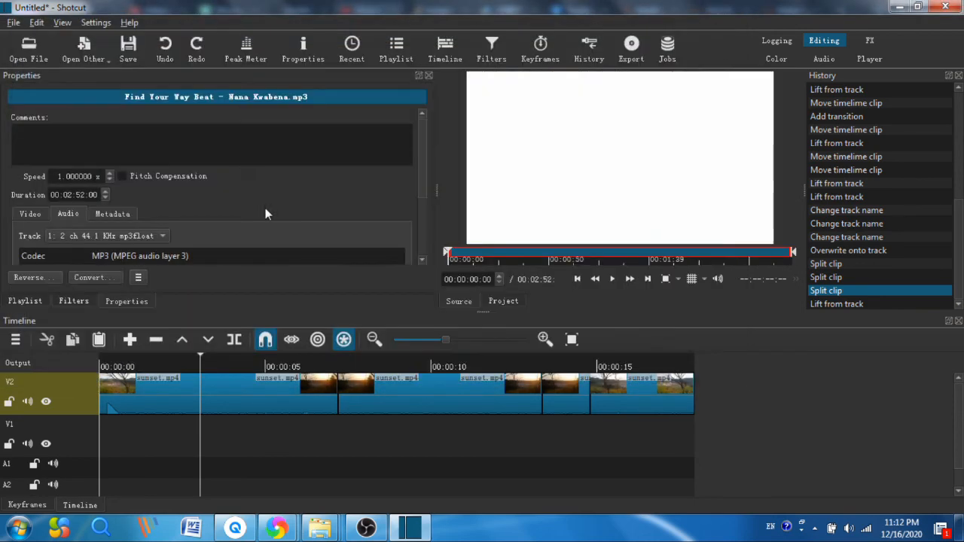
Place the imported music at the start of audio track A1 and play a few seconds of the timeline
{"action": "key", "text": "space"}
{"action": "left_click_drag", "start_coordinate": [531, 163], "coordinate": [613, 282]}
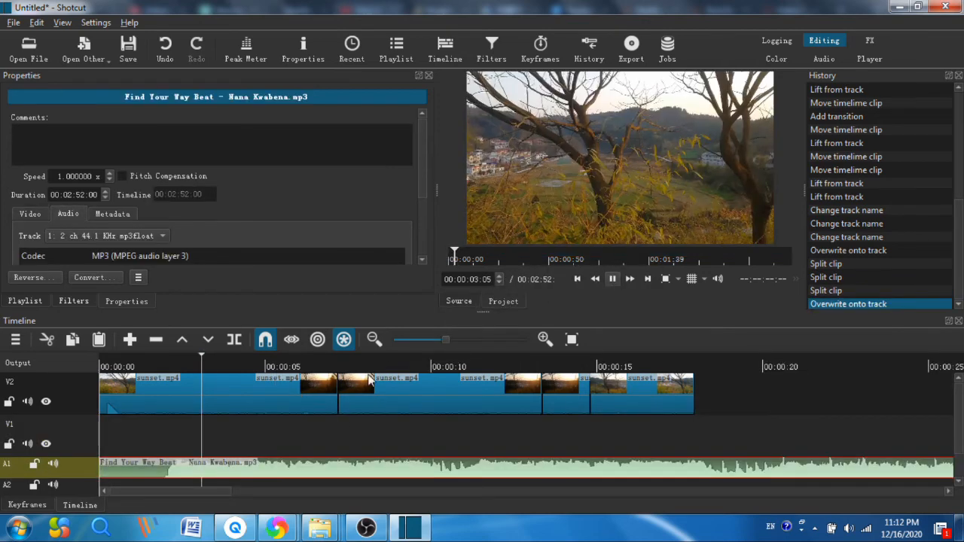
{"action": "left_click", "coordinate": [613, 281]}
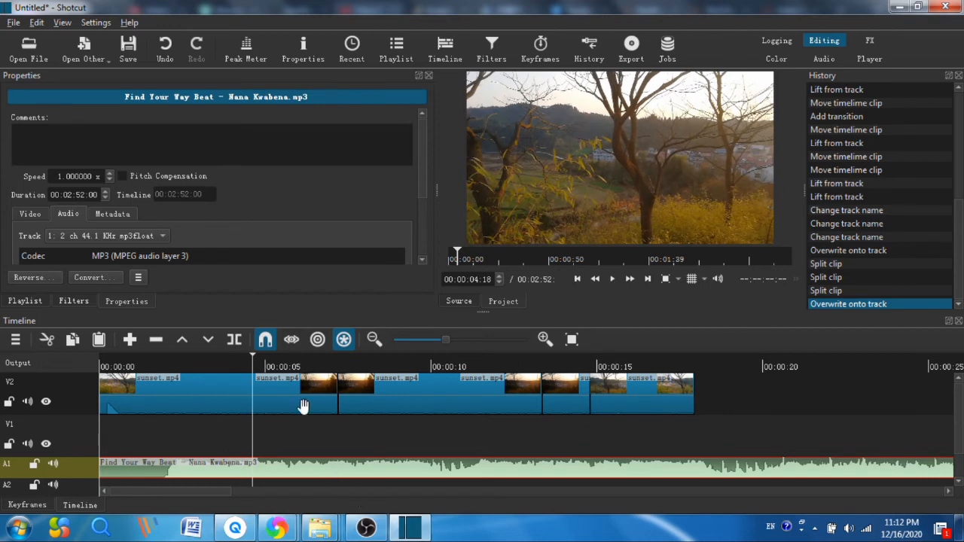
Split the music clip on track A1 at 00:00:07:01
{"action": "left_click_drag", "start_coordinate": [254, 359], "coordinate": [336, 379]}
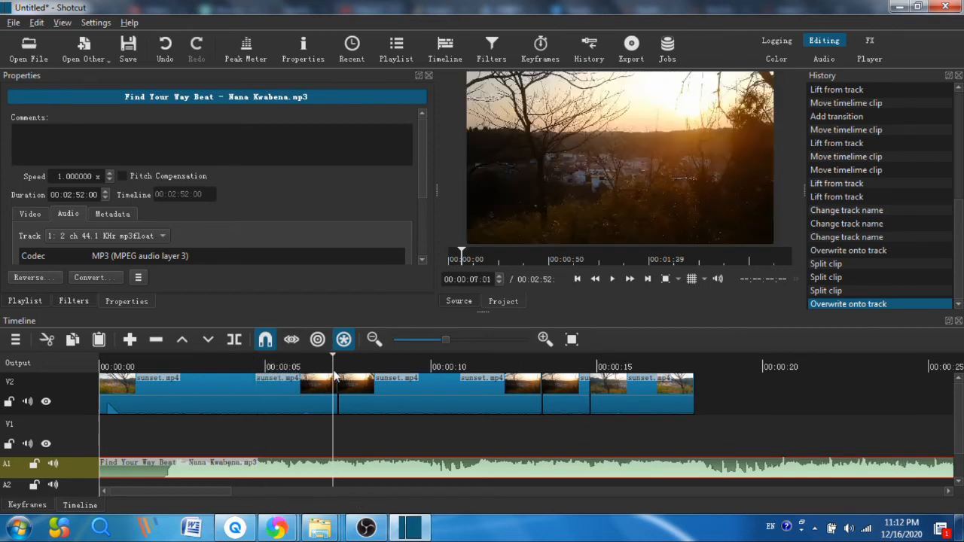
{"action": "right_click", "coordinate": [351, 465]}
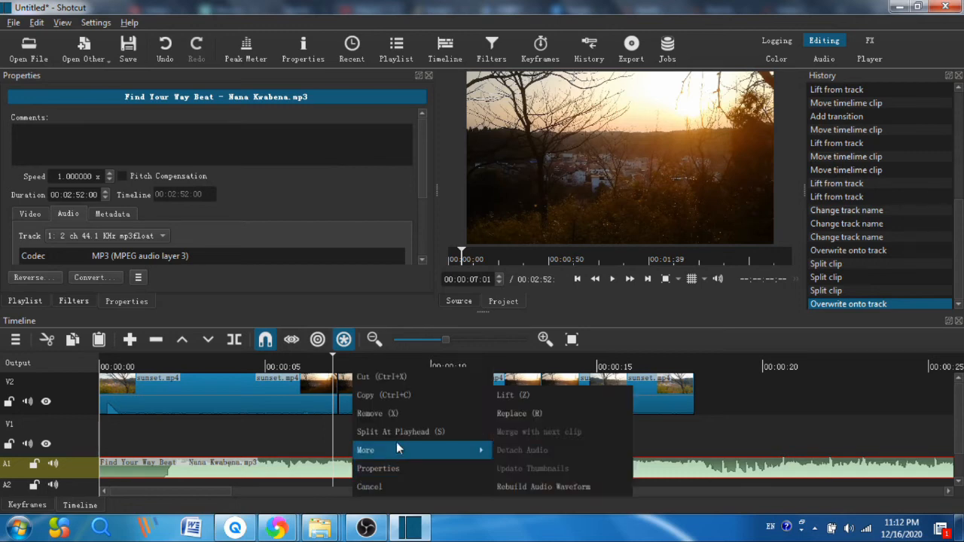
{"action": "left_click", "coordinate": [393, 433]}
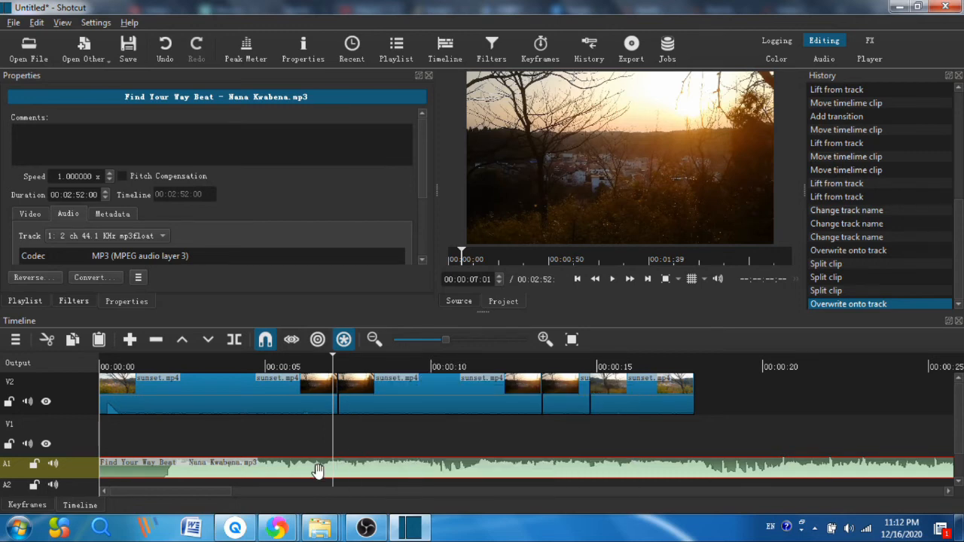
{"action": "left_click", "coordinate": [239, 343]}
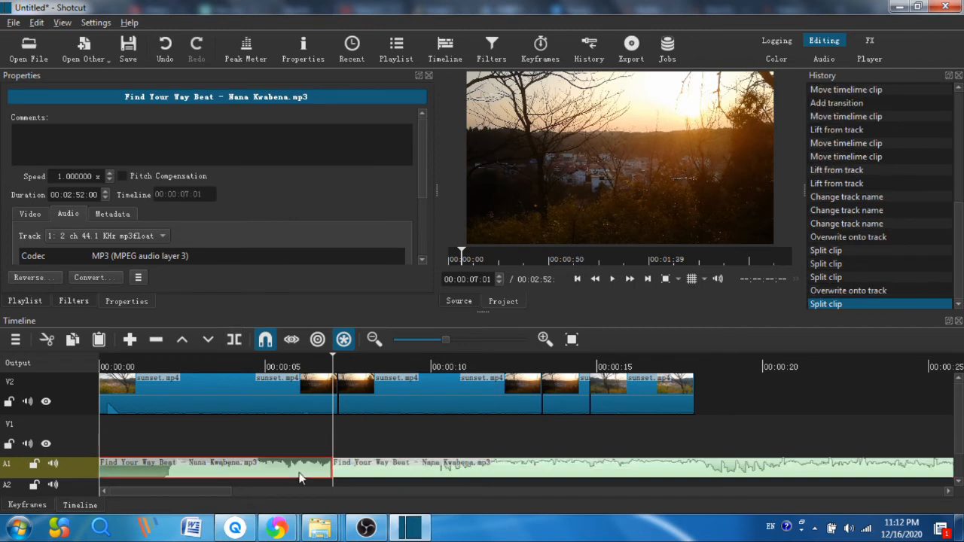
Lift the first music segment from track A1 and move the remaining segment to the start of the track
{"action": "key", "text": "Delete"}
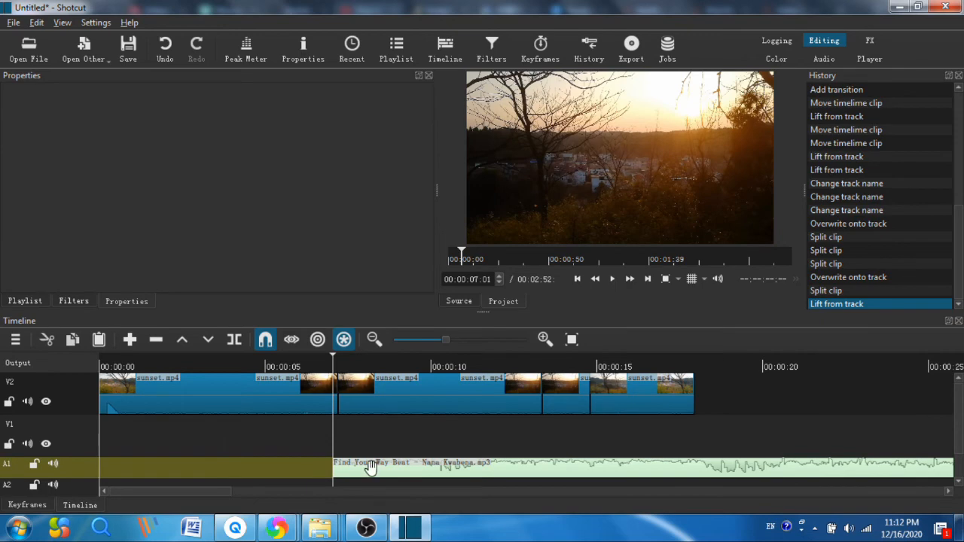
{"action": "left_click_drag", "start_coordinate": [371, 469], "coordinate": [93, 470]}
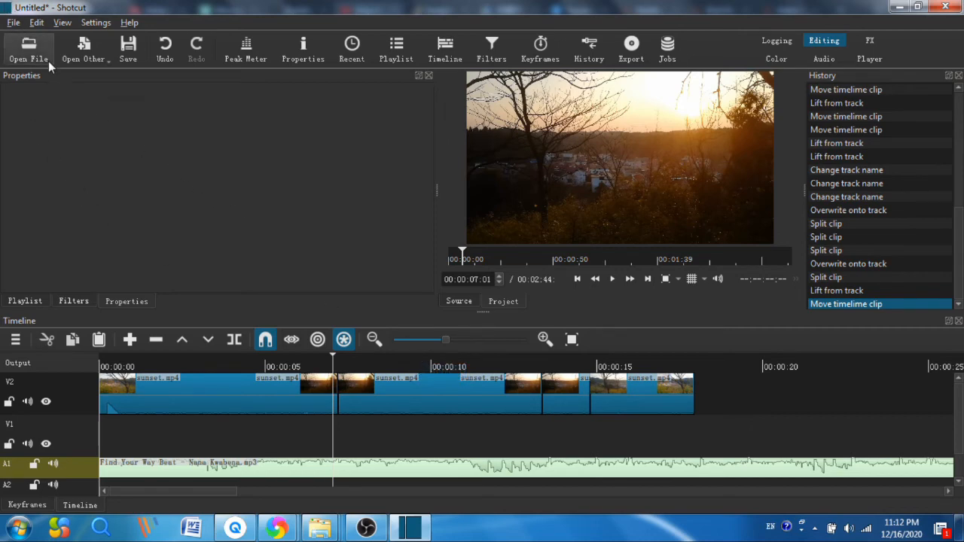
Open the video export settings and look through the available video, audio and camcorder presets
{"action": "left_click", "coordinate": [14, 22]}
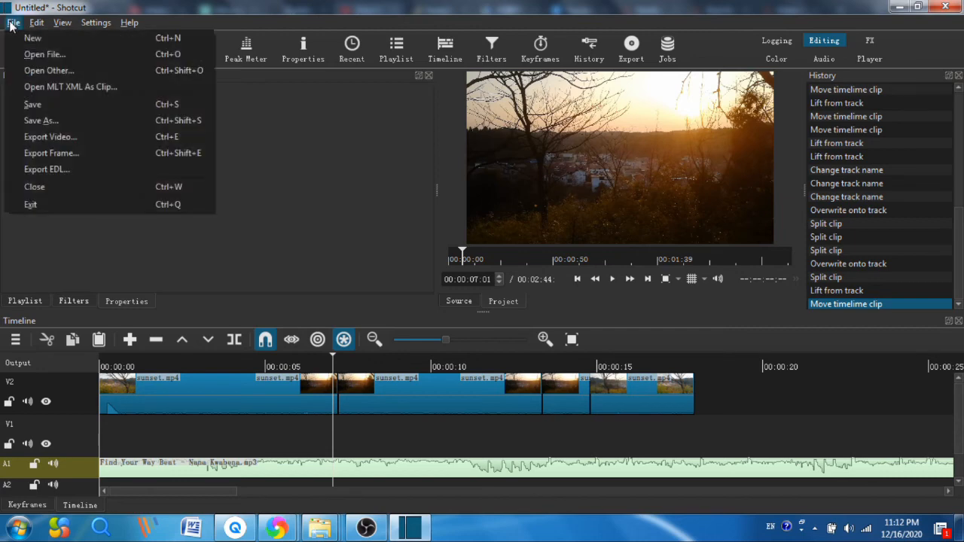
{"action": "left_click", "coordinate": [46, 136]}
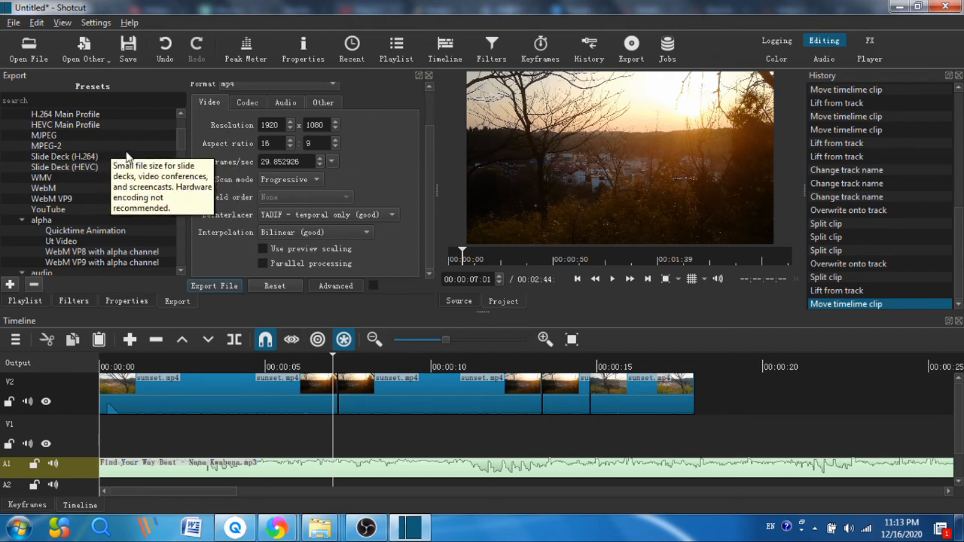
{"action": "scroll", "coordinate": [82, 172], "scroll_direction": "down", "scroll_amount": 5}
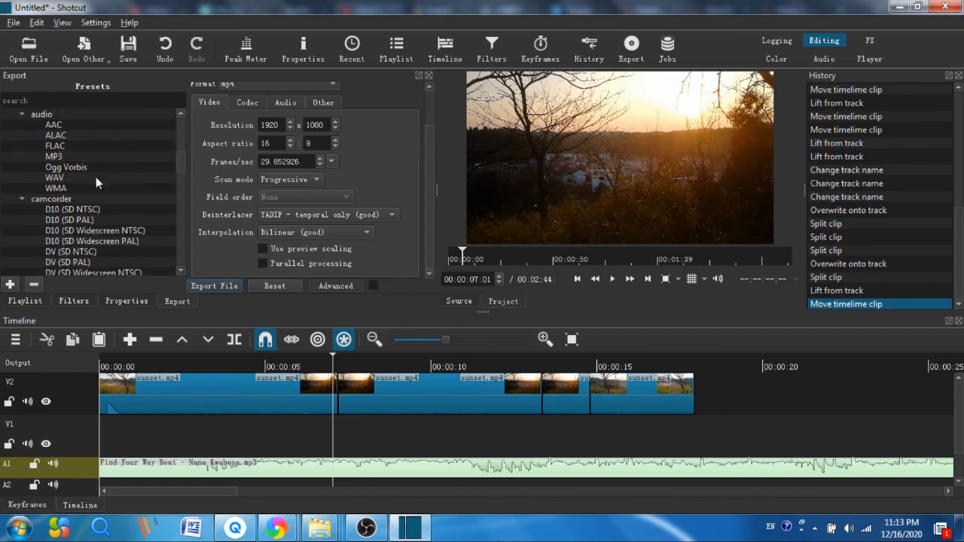
{"action": "scroll", "coordinate": [109, 199], "scroll_direction": "down", "scroll_amount": 4}
{"action": "scroll", "coordinate": [178, 177], "scroll_direction": "up", "scroll_amount": 6}
{"action": "scroll", "coordinate": [265, 148], "scroll_direction": "up", "scroll_amount": 2}
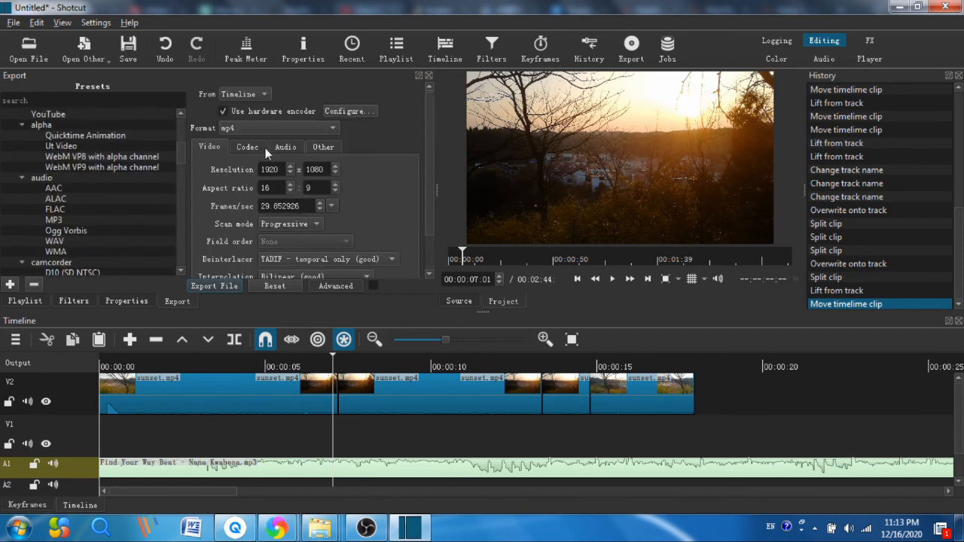